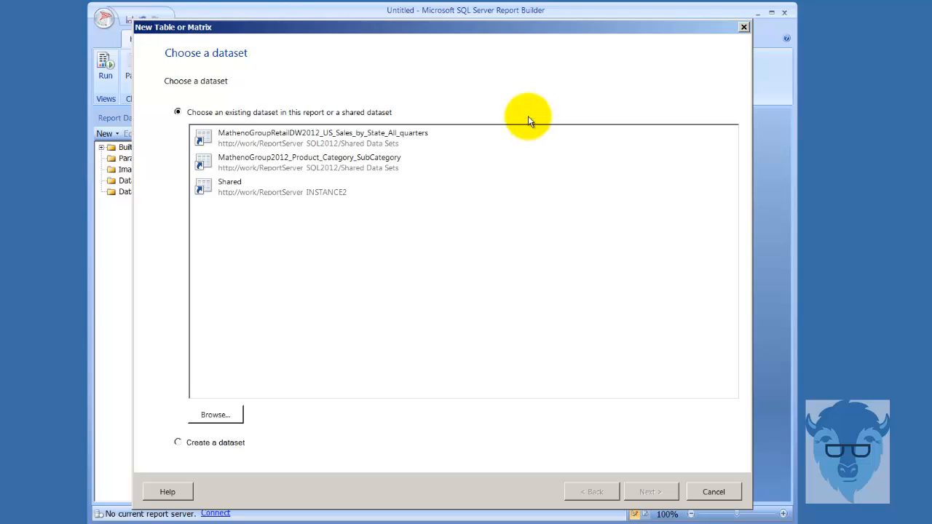
Step: Browse the Connections folder on the ReportServer_SQL2012 server for datasets and leave without choosing one
click(215, 415)
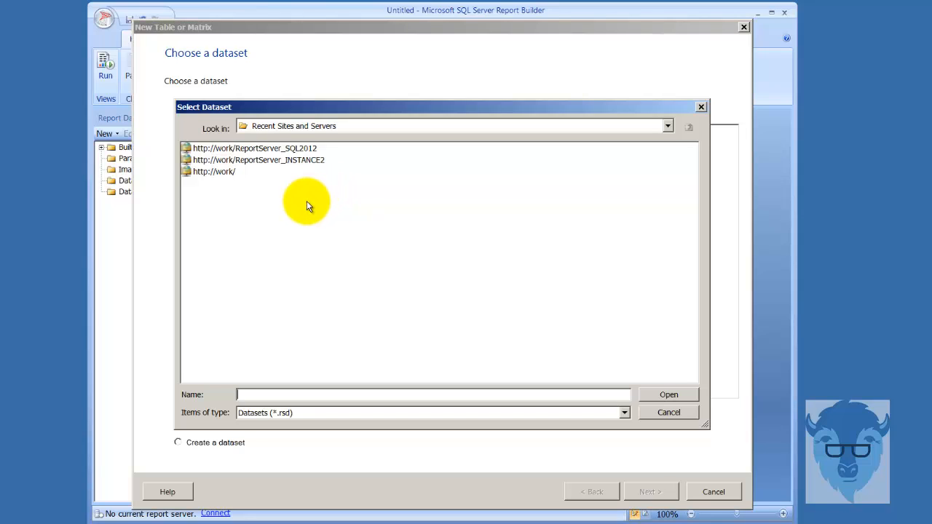
click(263, 150)
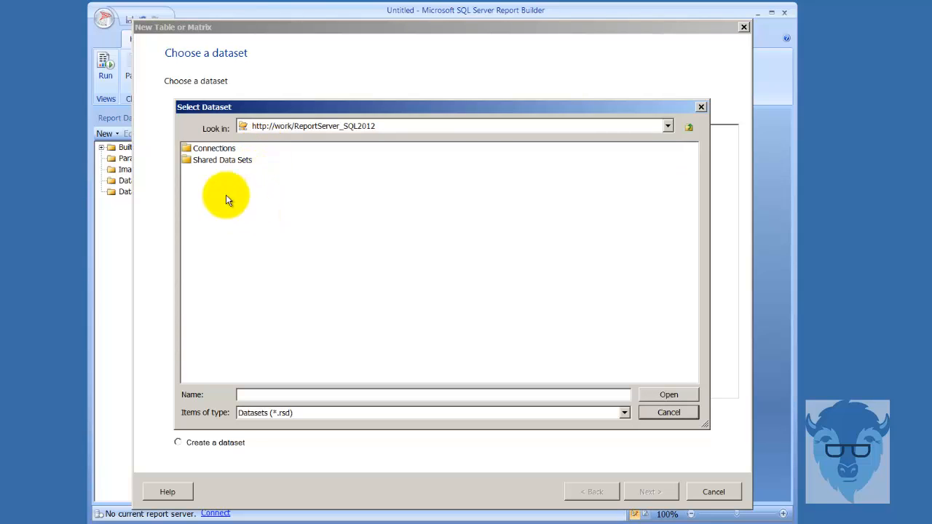
double_click(195, 151)
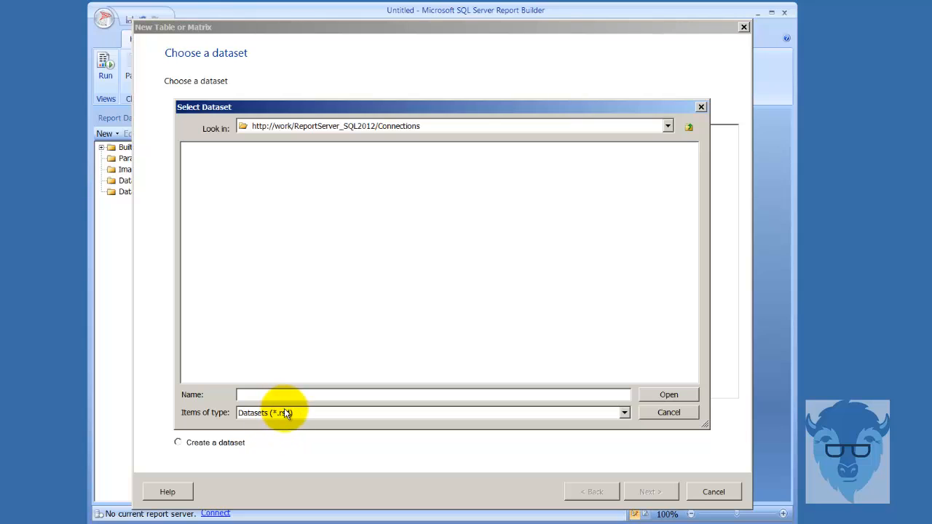
click(667, 412)
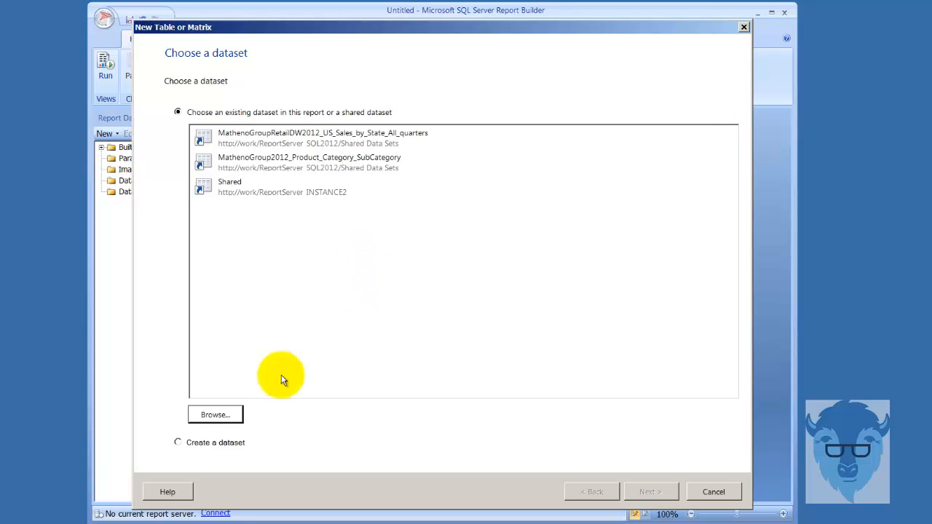
Step: Look through the Shared Data Sets folder on ReportServer_SQL2012, closing the dataset browser without a selection
click(228, 415)
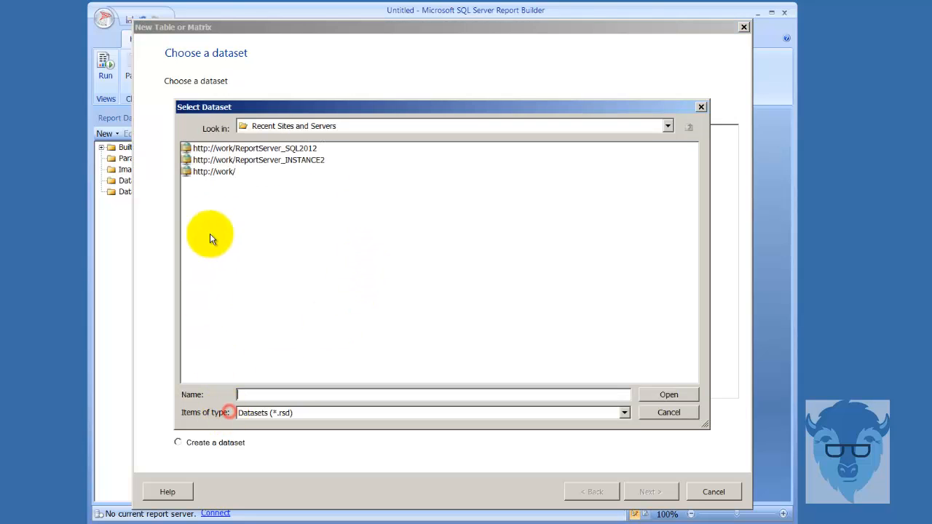
double_click(241, 149)
click(217, 162)
double_click(217, 162)
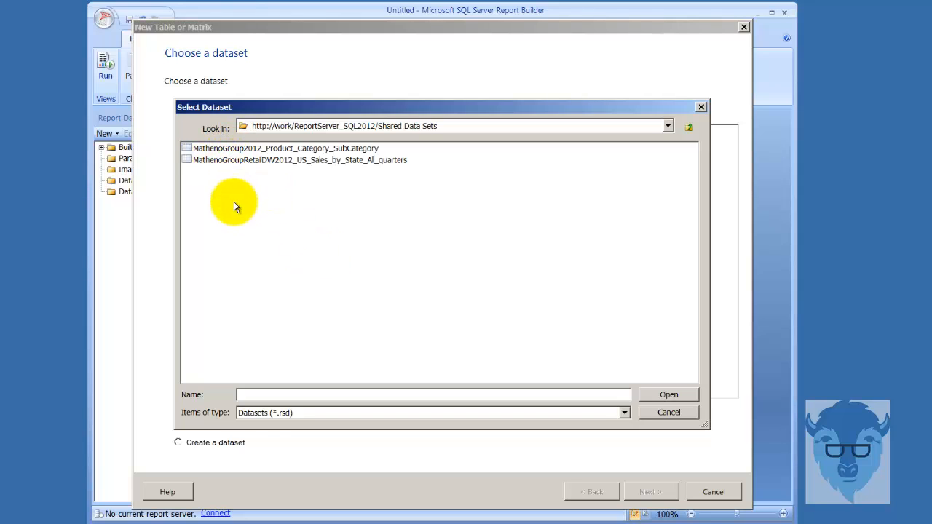
click(669, 412)
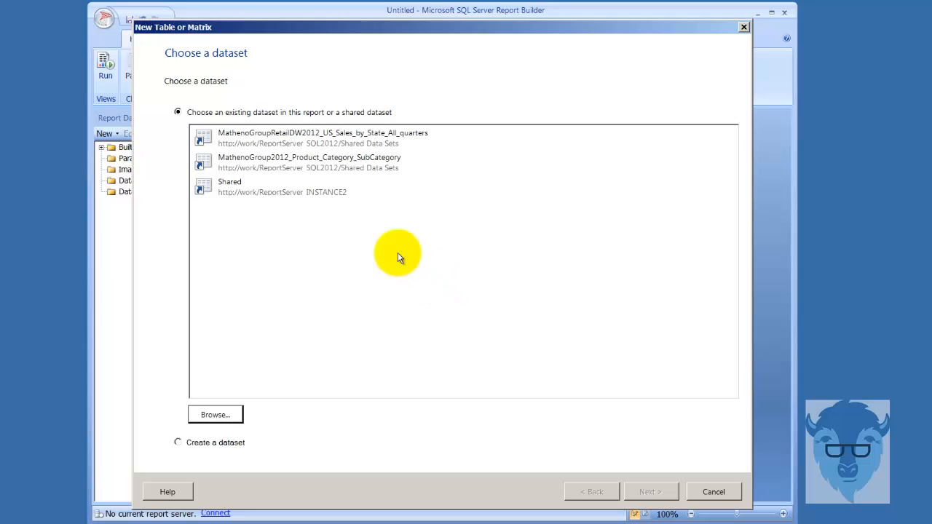
Step: Base the table on the MathenoGroup2012_Product_Category_SubCategory dataset and add ListPrice as a value with the Sum aggregate
click(303, 160)
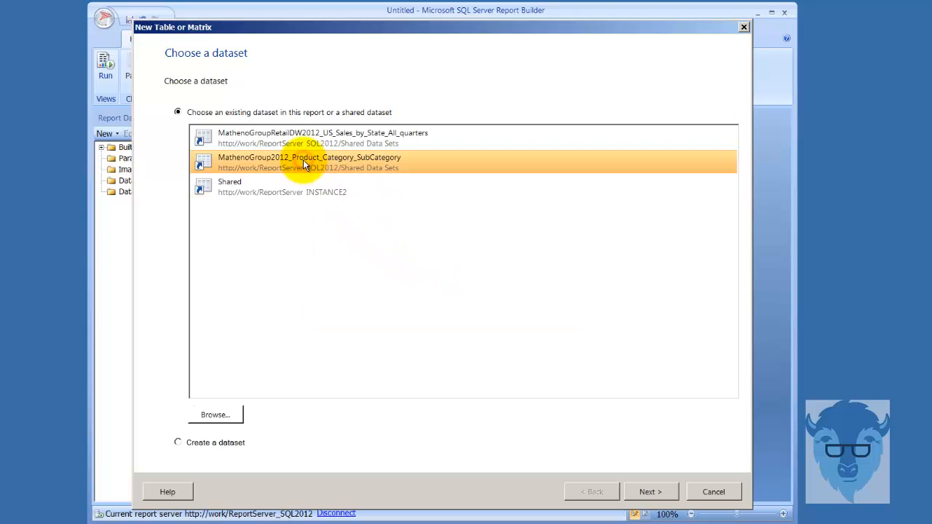
click(652, 494)
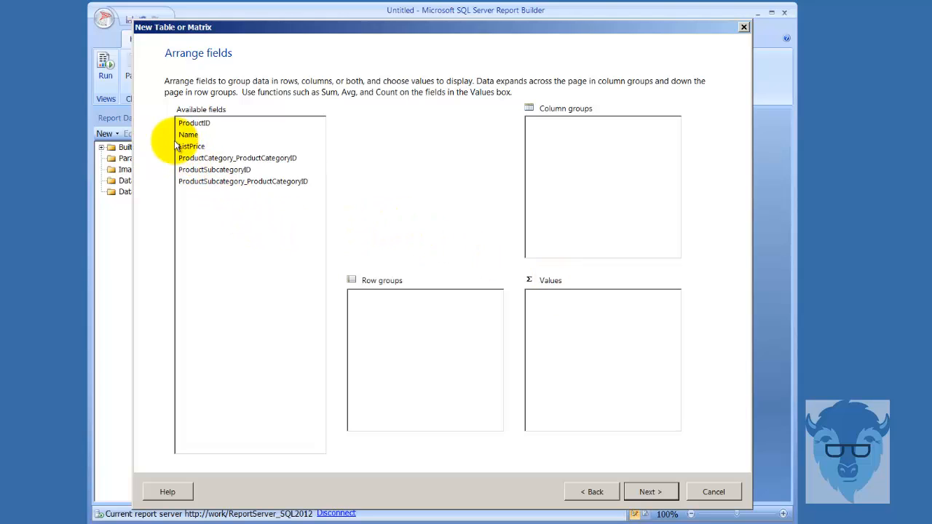
drag(185, 150, 536, 312)
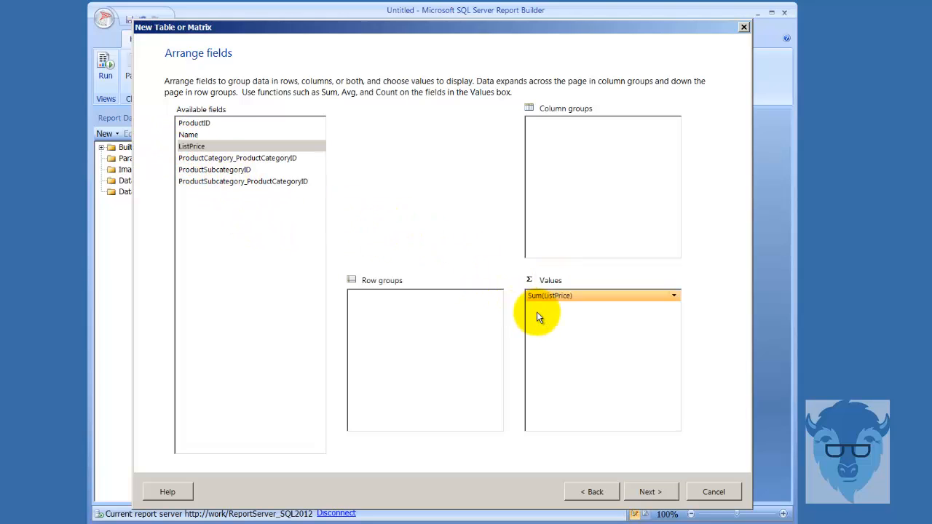
click(675, 297)
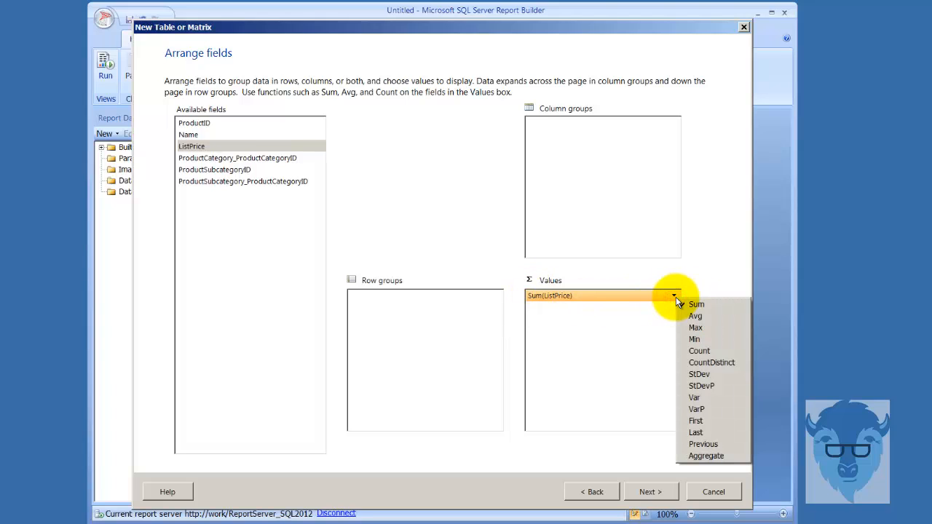
click(634, 348)
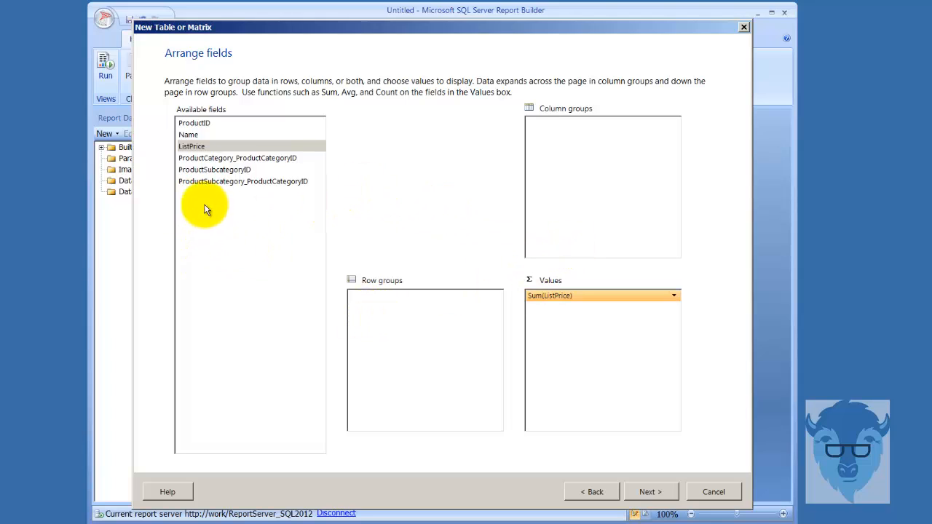
Step: Group the table rows by ProductCategory_ProductCategoryID and accept the layout with subtotals and grand totals
click(208, 159)
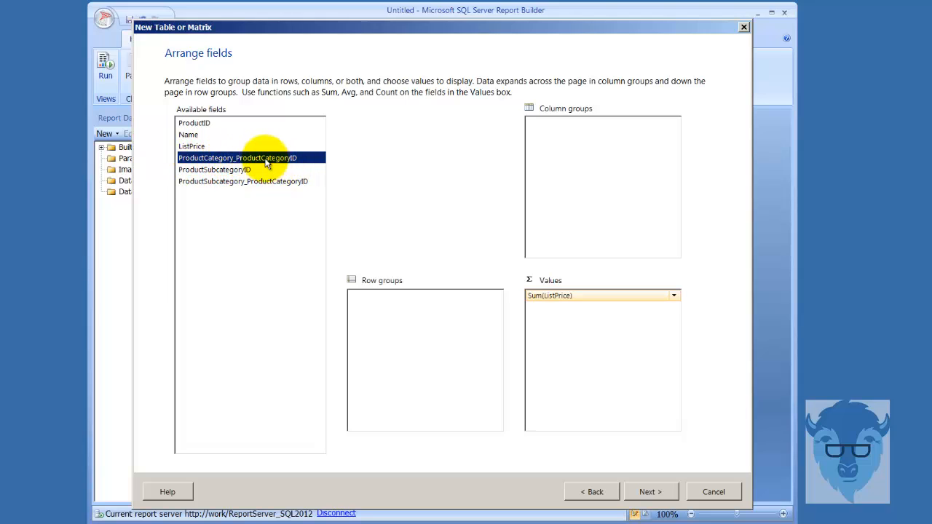
drag(265, 161, 375, 313)
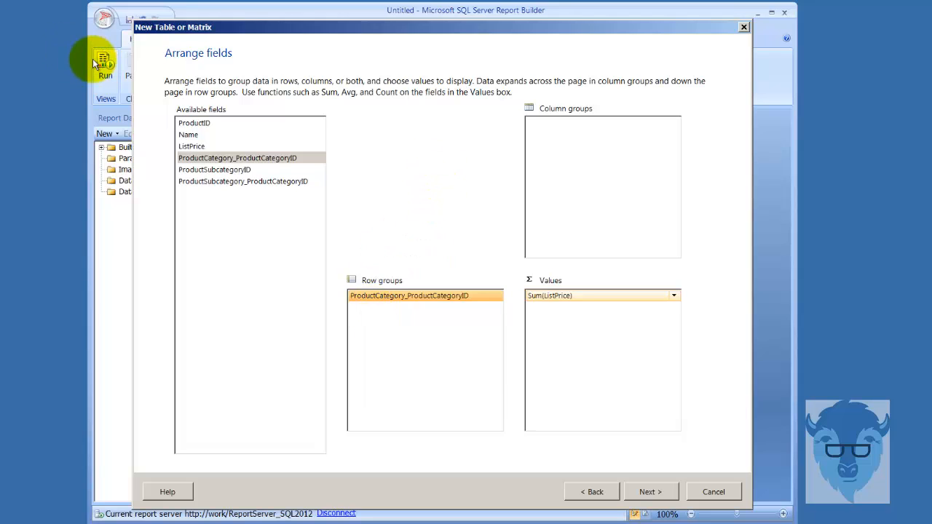
click(652, 494)
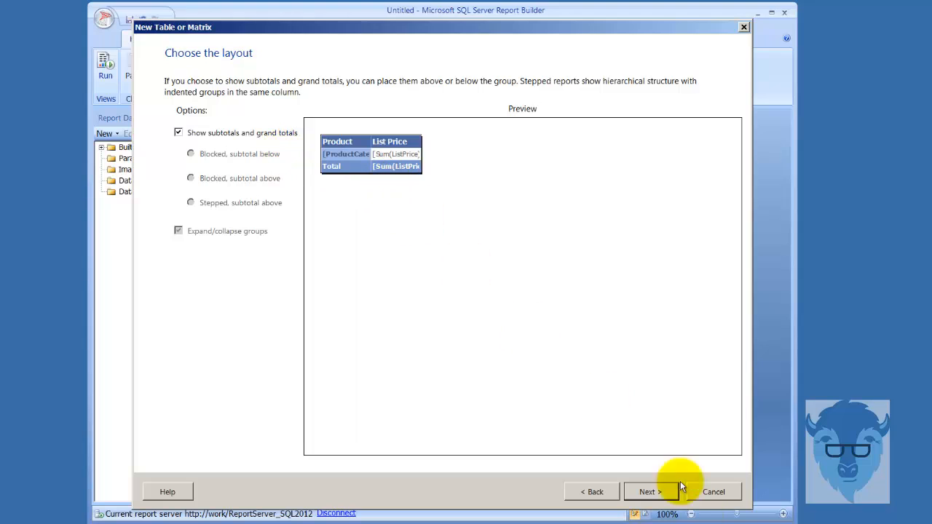
click(650, 492)
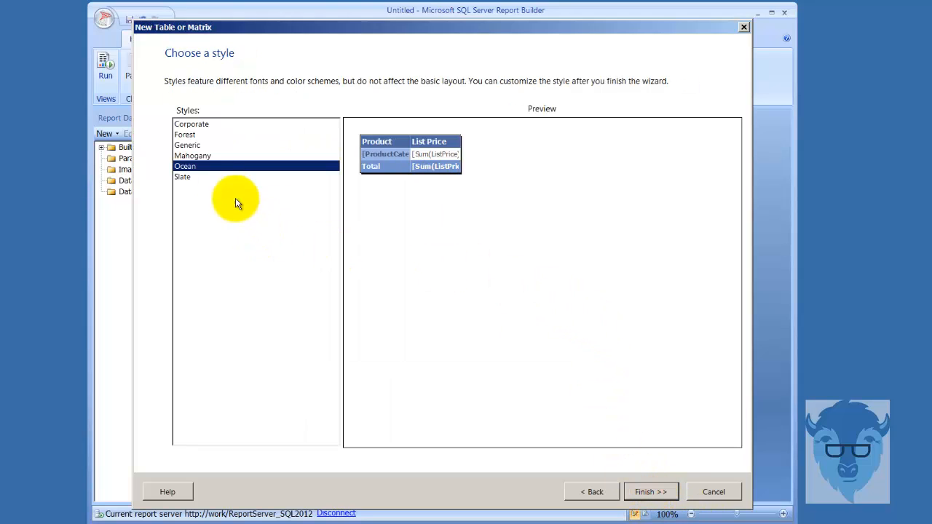
Step: Preview the Generic and Forest styles, choose the Corporate style for the table and finish the wizard
click(188, 147)
click(186, 135)
click(187, 124)
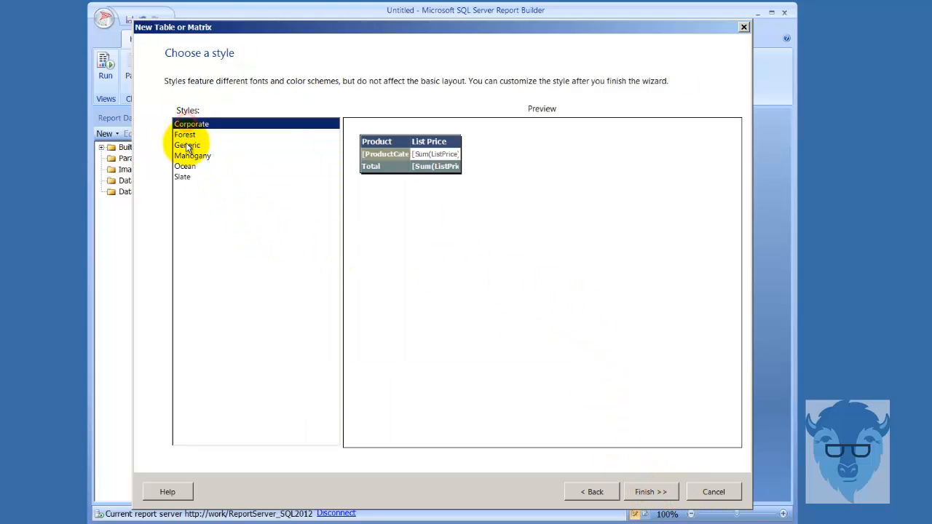
click(182, 147)
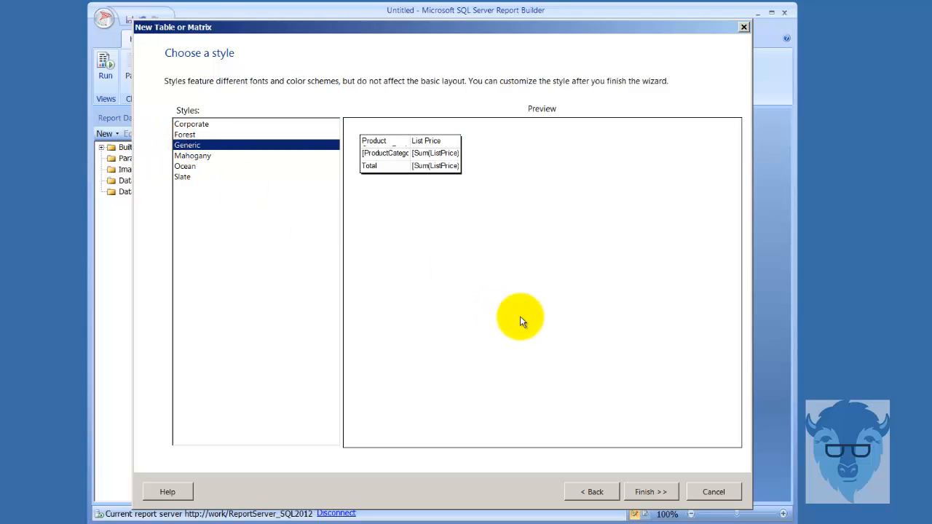
click(186, 124)
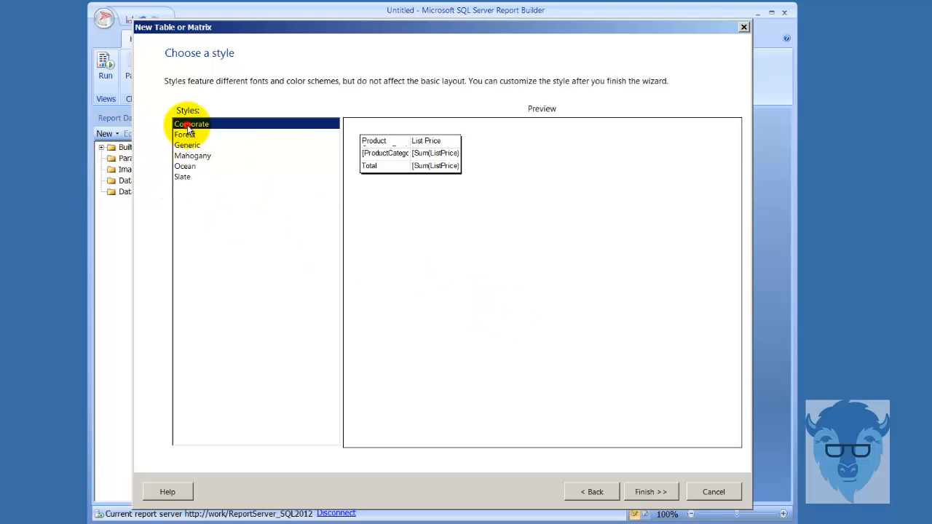
click(651, 490)
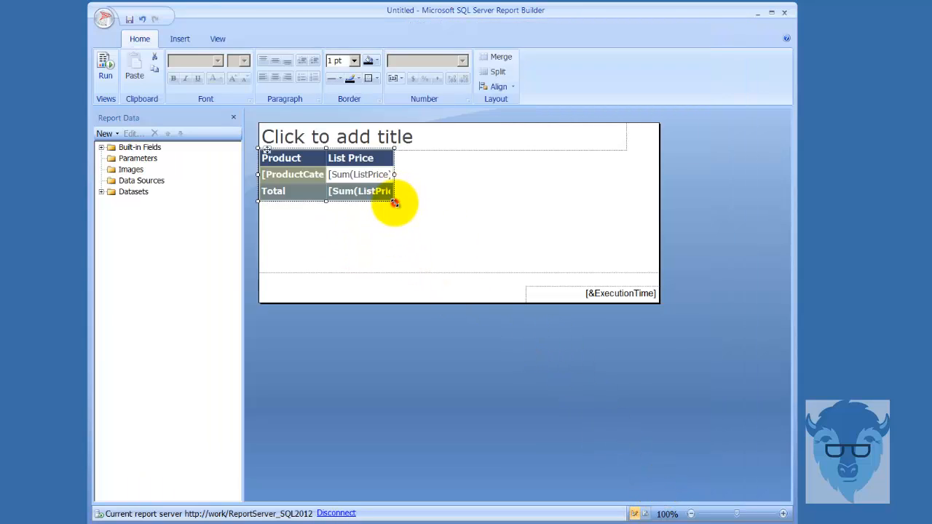
Step: Enlarge the table to nearly fill the report body's height and run the report
drag(395, 204, 566, 272)
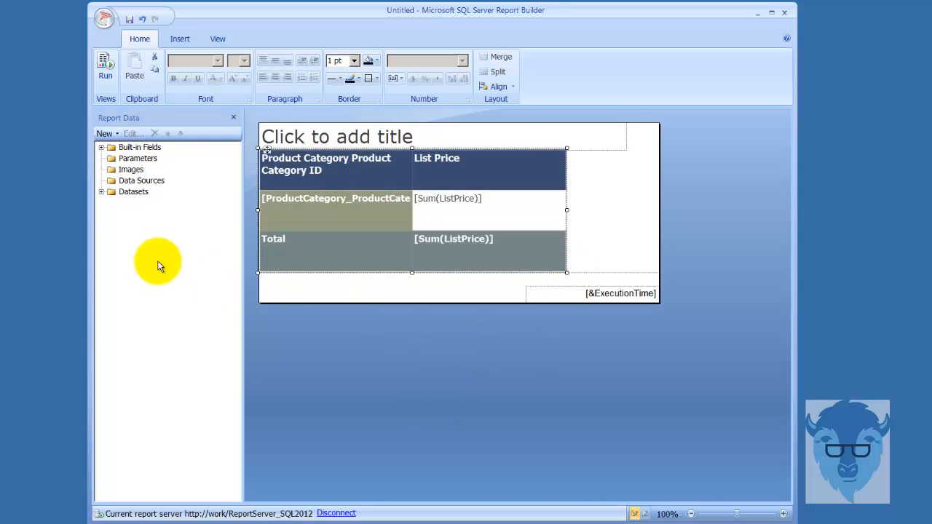
click(106, 73)
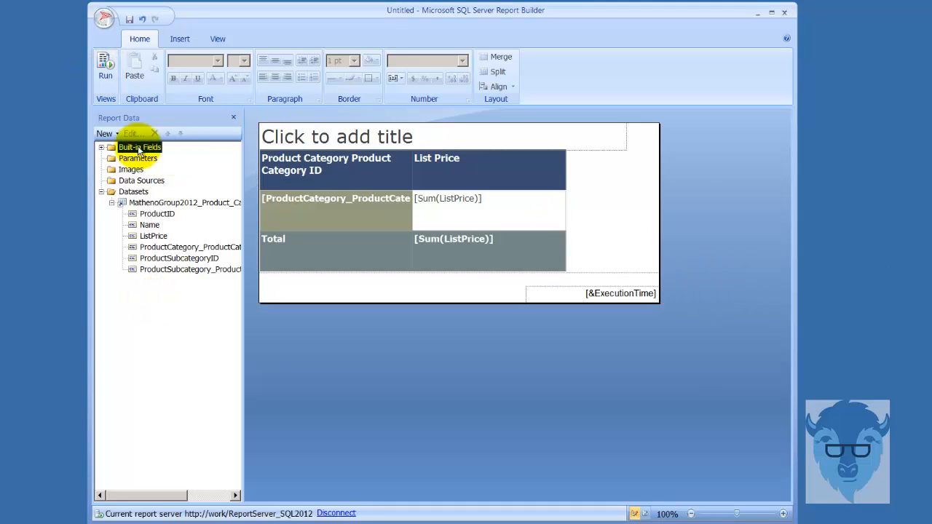
Step: Compare the report's Data Sources and Datasets folders in the report data tree
click(131, 192)
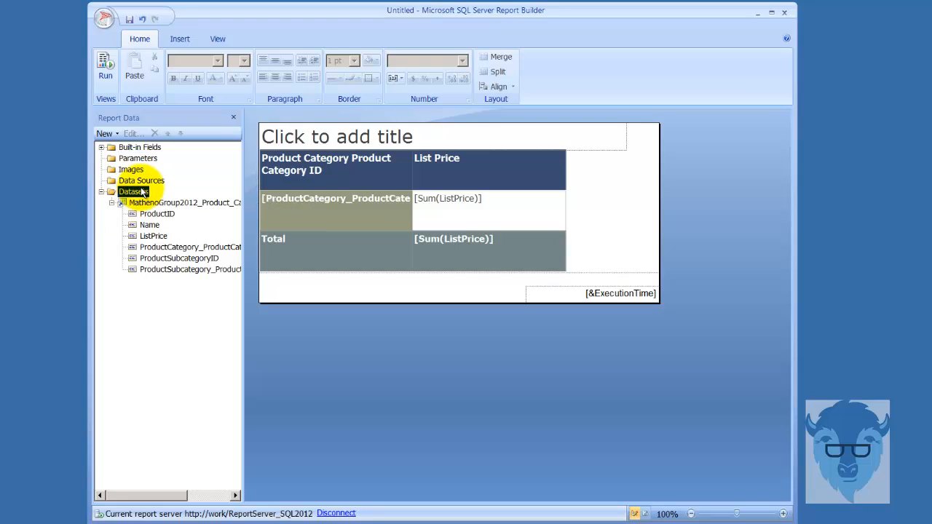
click(141, 181)
click(141, 192)
click(155, 181)
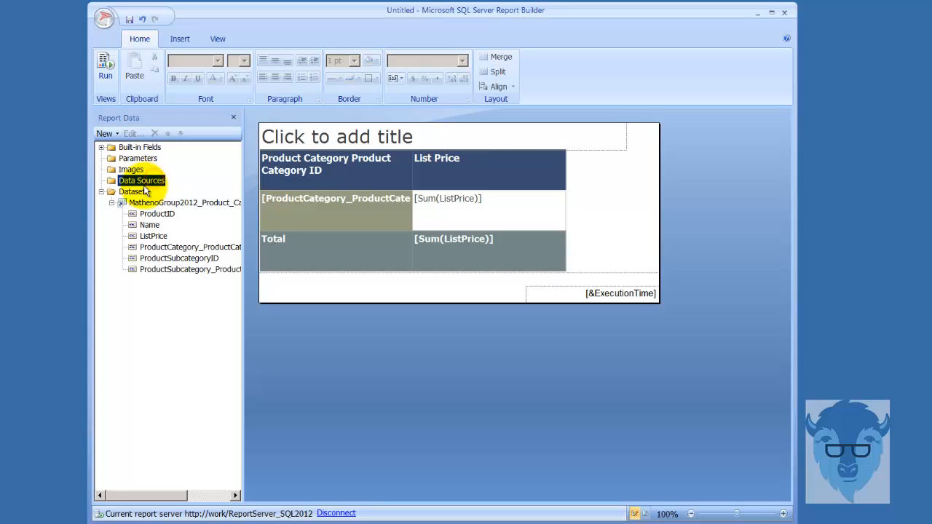
click(137, 193)
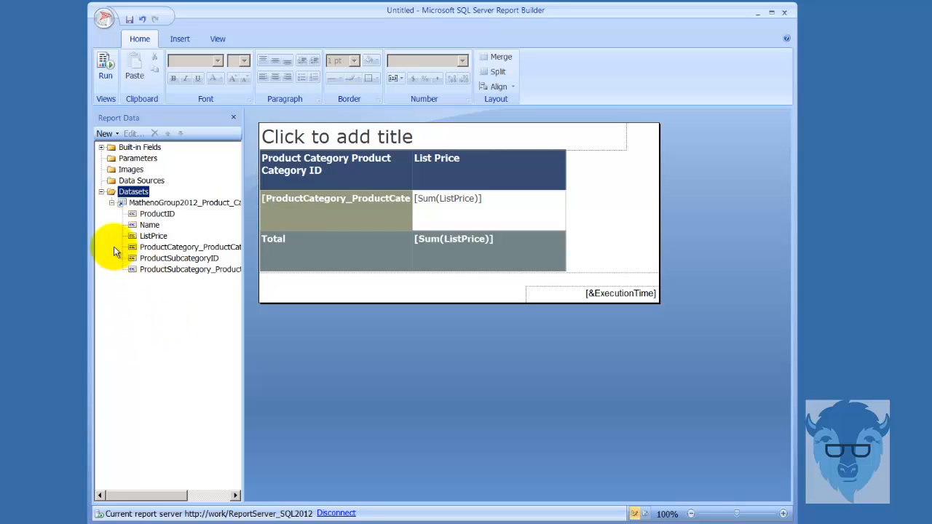
Step: Discard the unsaved table report and start a new report with the Chart Wizard
click(106, 19)
click(138, 57)
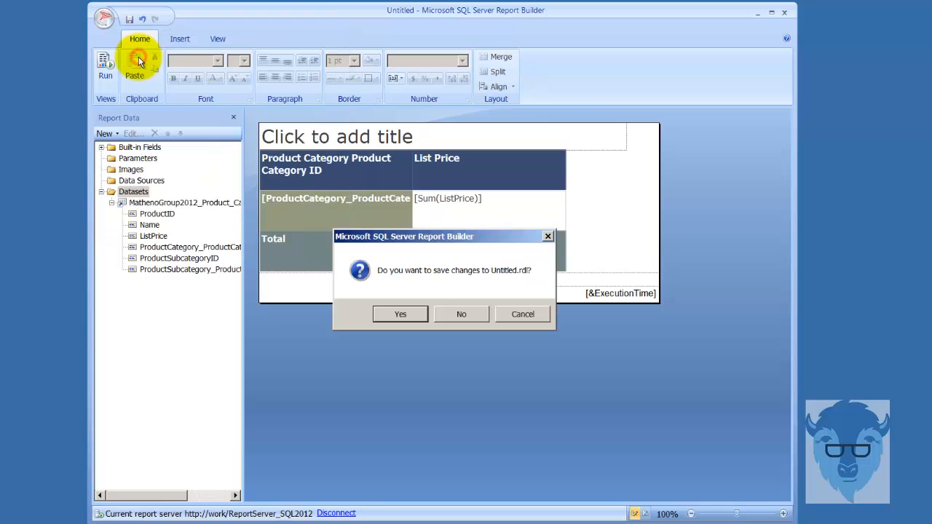
click(462, 320)
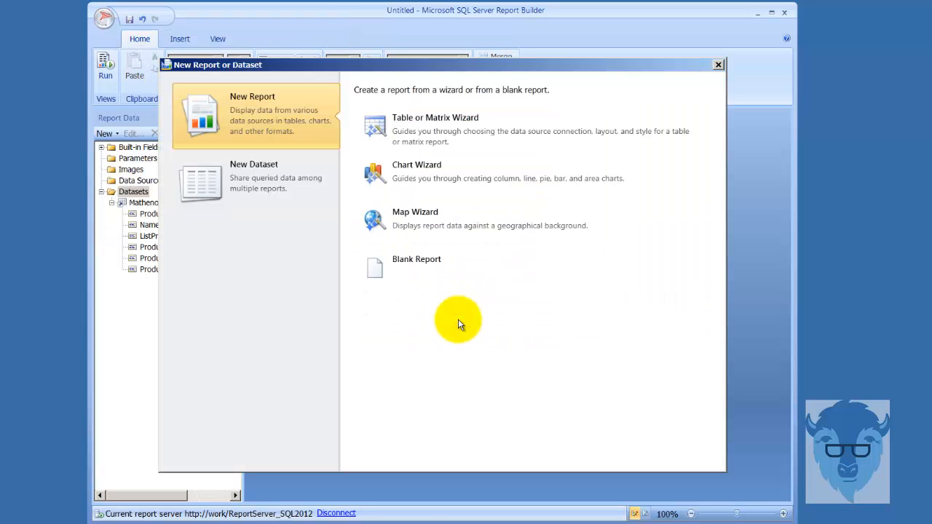
click(415, 182)
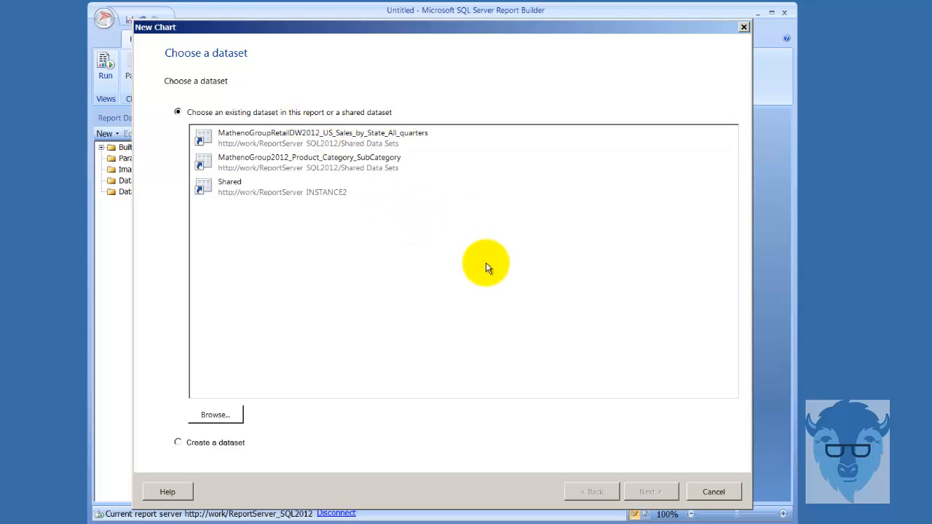
Step: Base the chart on the MathenoGroup2012_Product_Category_SubCategory dataset and use the Column chart type
click(333, 168)
click(651, 492)
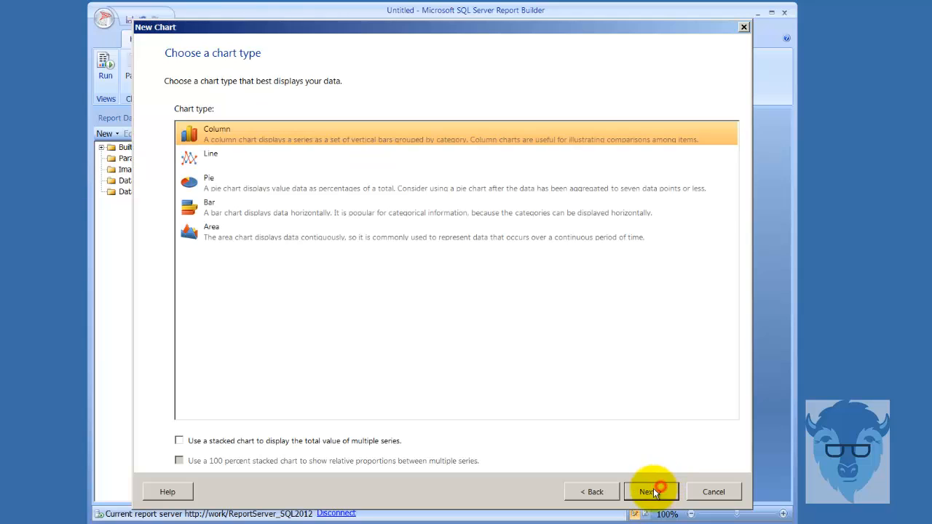
click(651, 491)
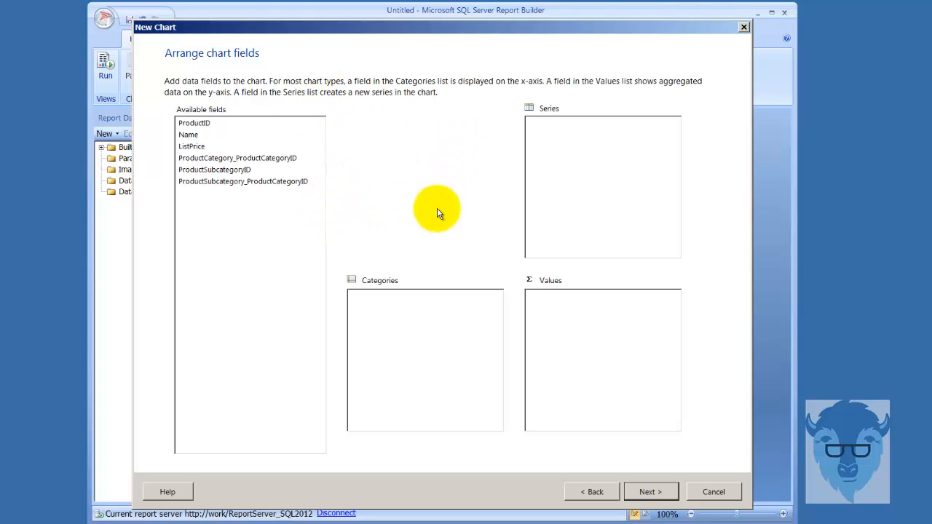
Step: Add ListPrice as the chart's summed value and use Name as the category instead of ProductCategory_ProductCategoryID
click(193, 146)
drag(195, 146, 545, 325)
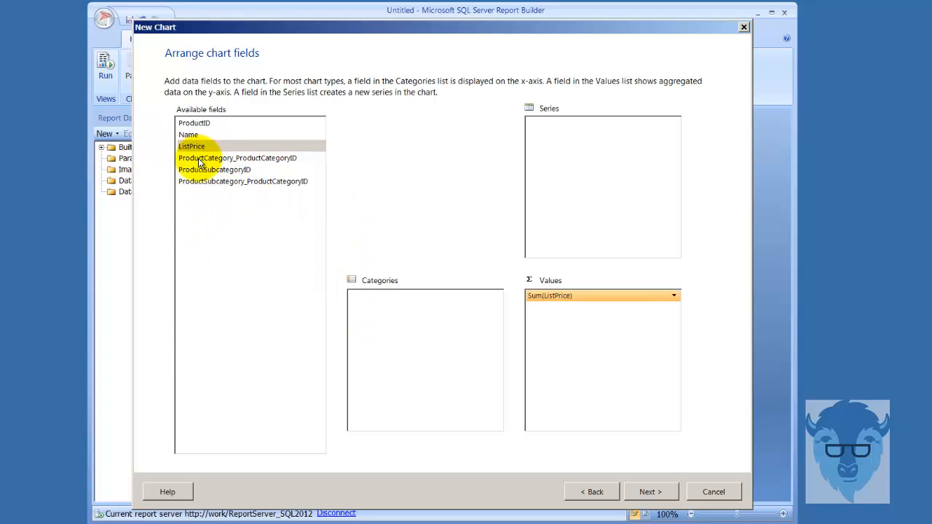
drag(202, 158, 372, 308)
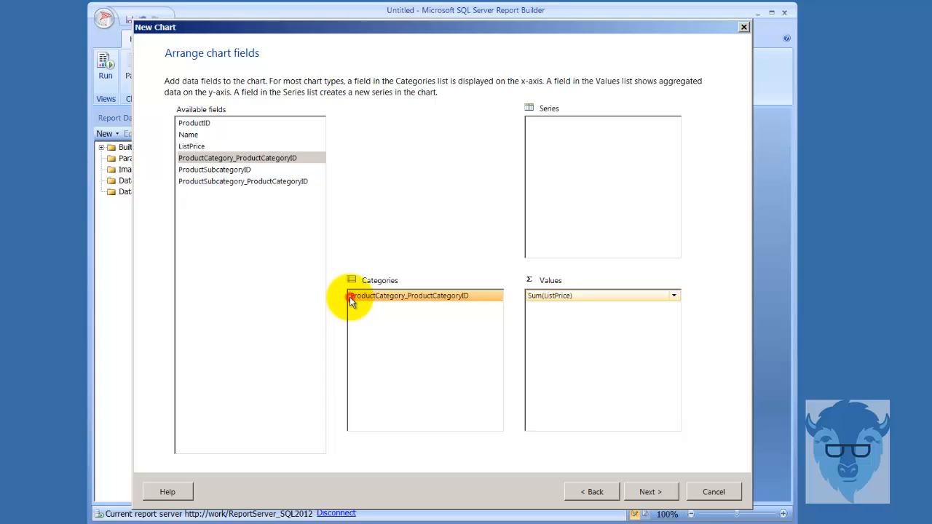
drag(350, 302, 301, 235)
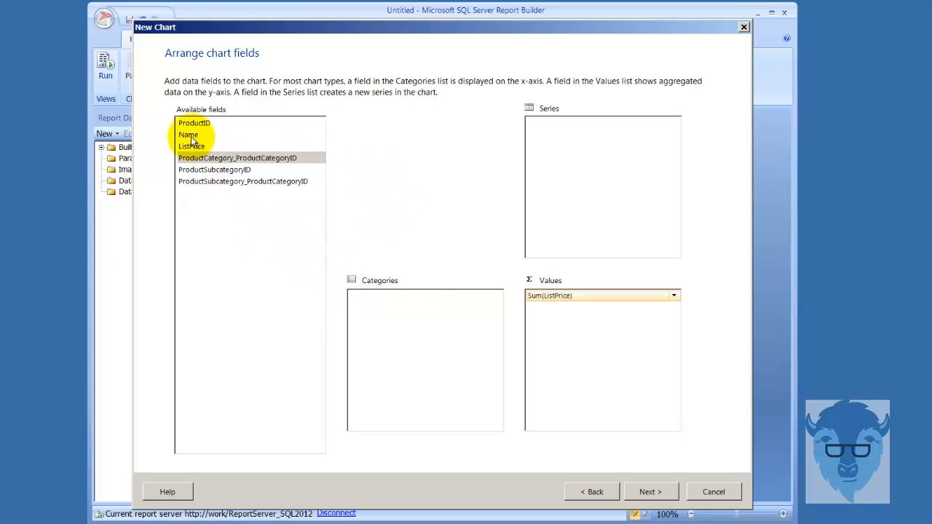
drag(189, 137, 401, 324)
Step: Accept the Ocean style for the column chart and finish the wizard to place it in the report
click(648, 493)
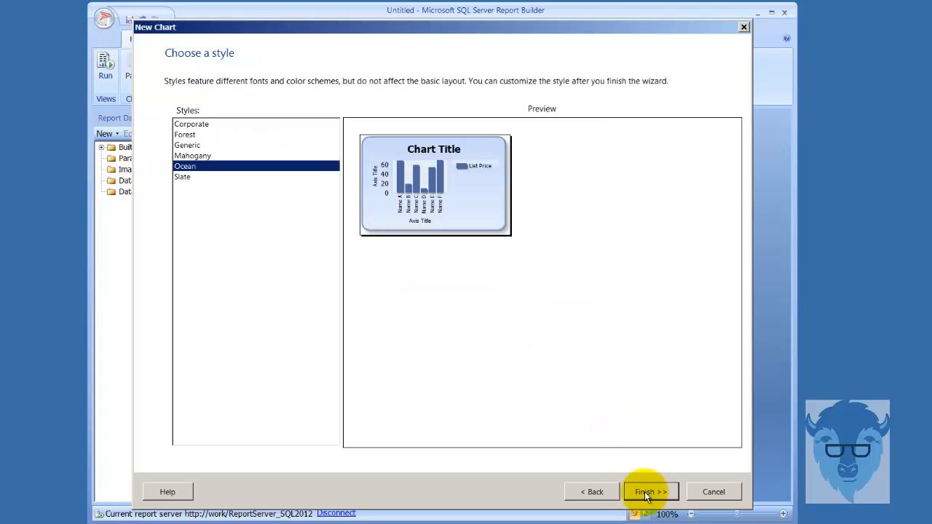
click(650, 492)
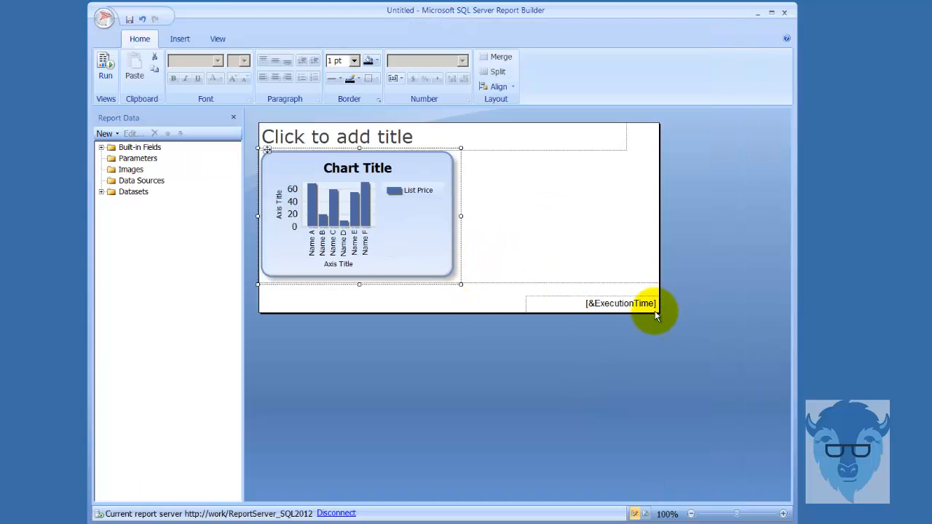
Step: Extend the report page and body downward, and enlarge the column chart to about the width of the title box
drag(657, 313, 657, 443)
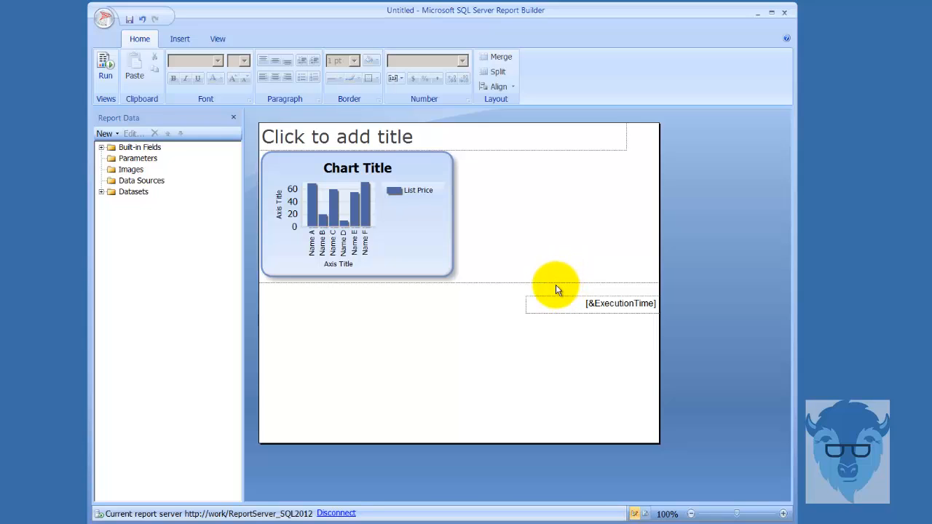
drag(553, 282, 550, 420)
click(401, 237)
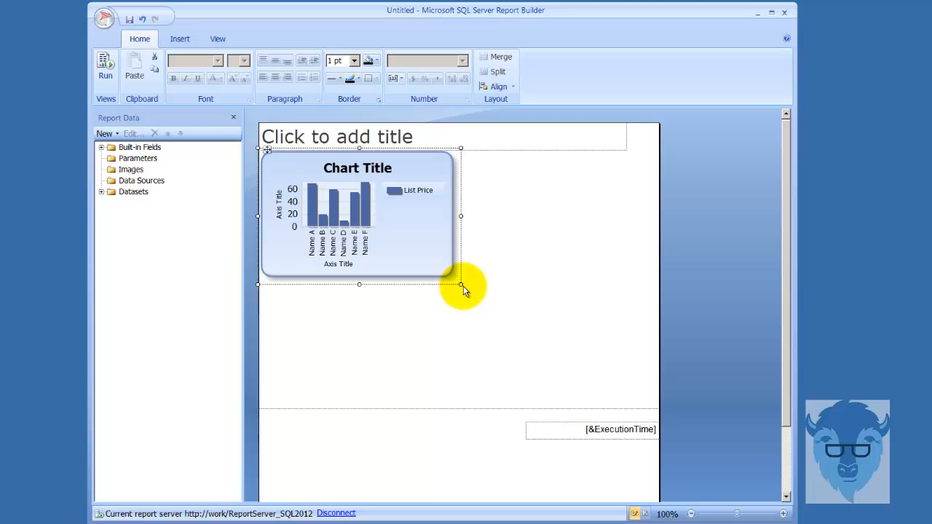
drag(460, 284, 626, 391)
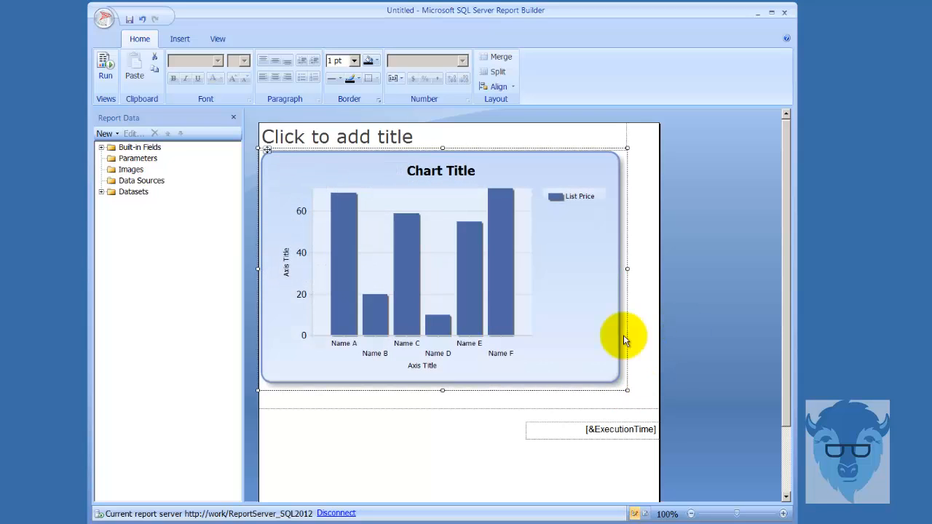
Step: Run the report to examine the rendered column chart and its category labels, and return to the design view
click(107, 75)
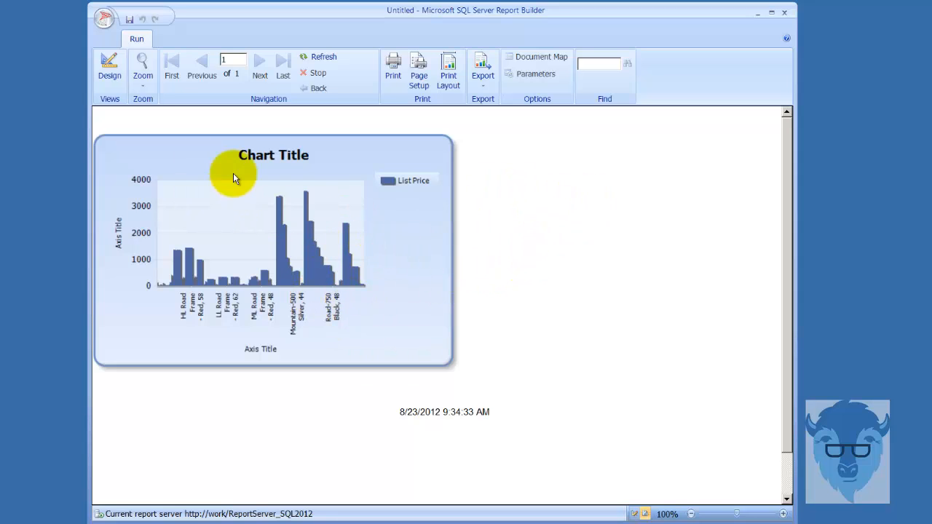
click(110, 73)
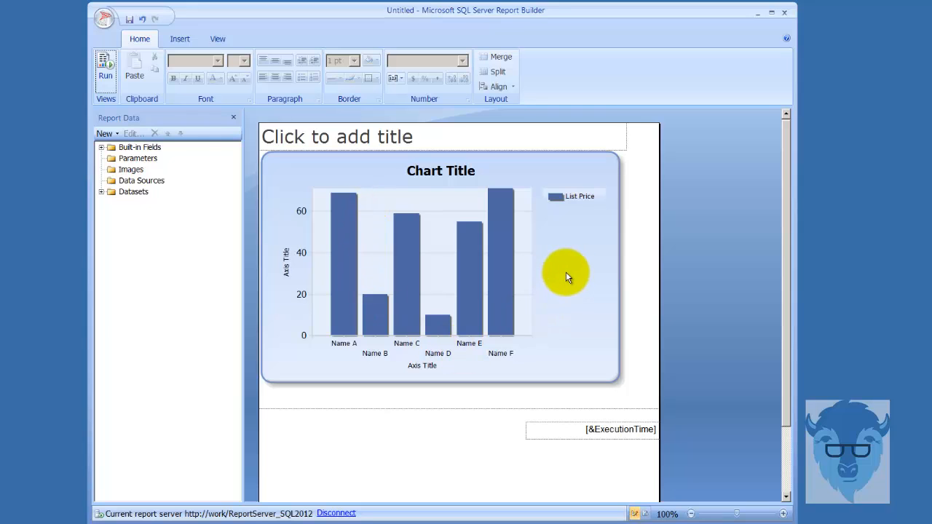
click(106, 73)
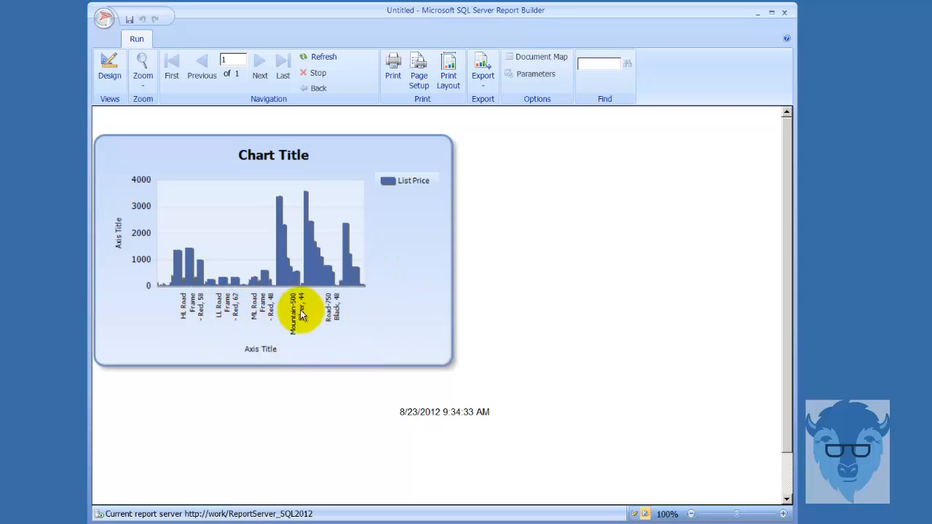
click(109, 75)
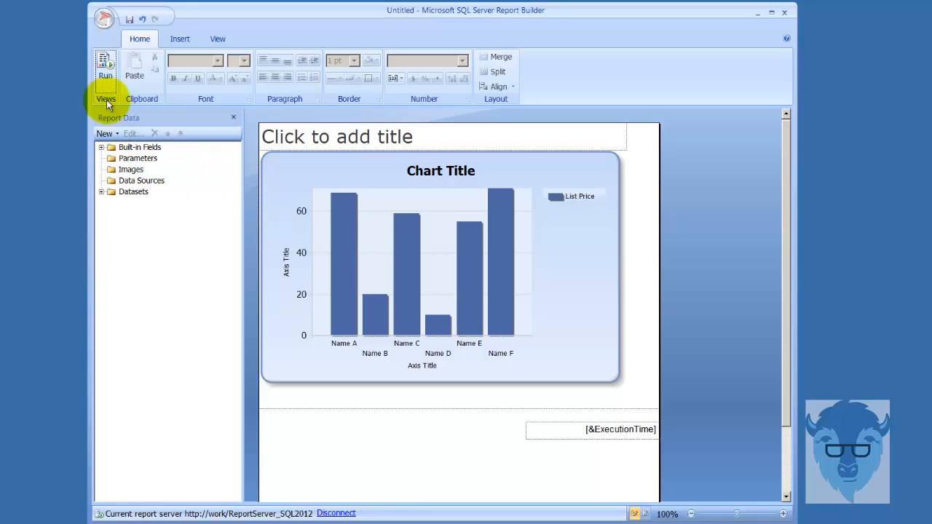
Step: Discard the unsaved chart report and start a new report with the Map Wizard
click(104, 22)
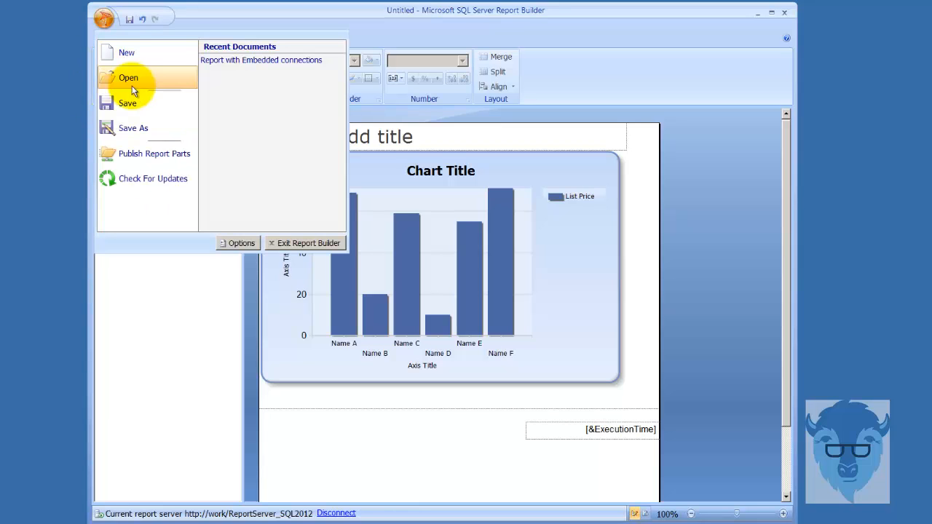
click(139, 57)
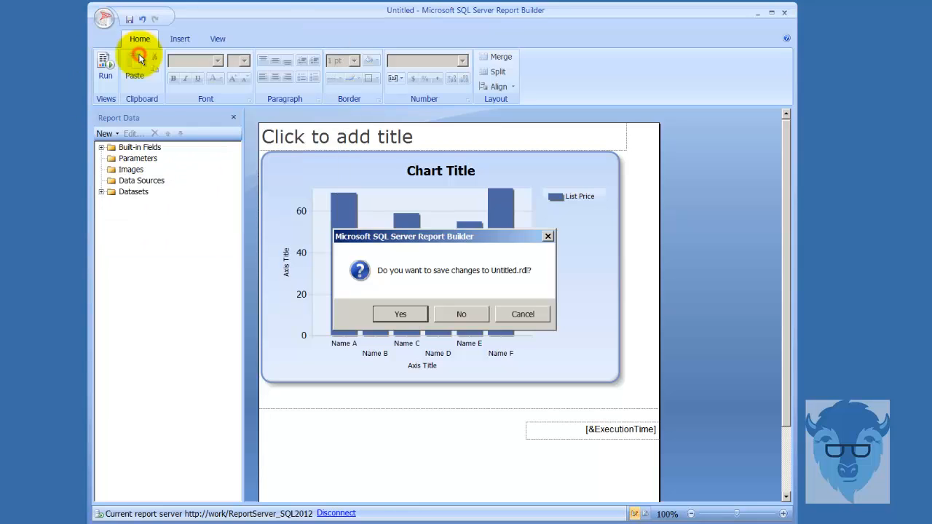
click(469, 318)
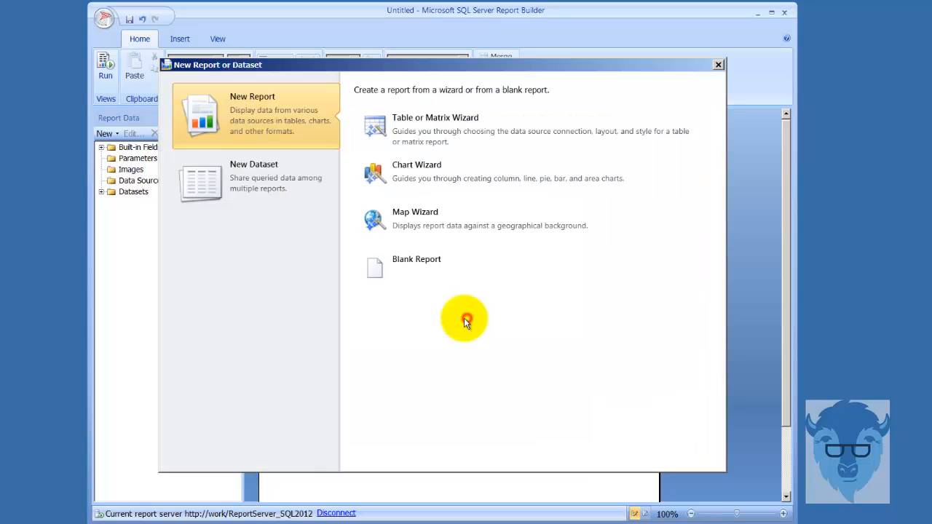
click(409, 218)
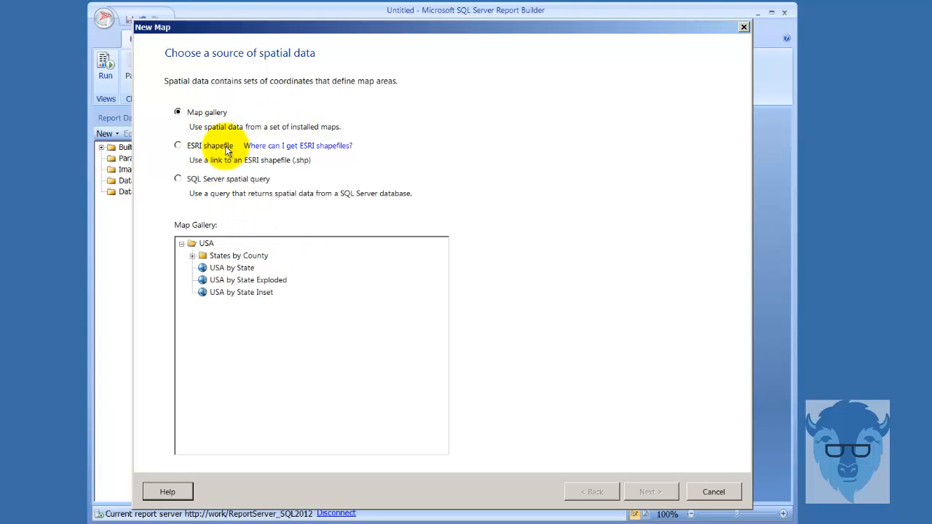
Step: Use USA by State Exploded from the map gallery as the spatial data and accept the default map view options
click(223, 284)
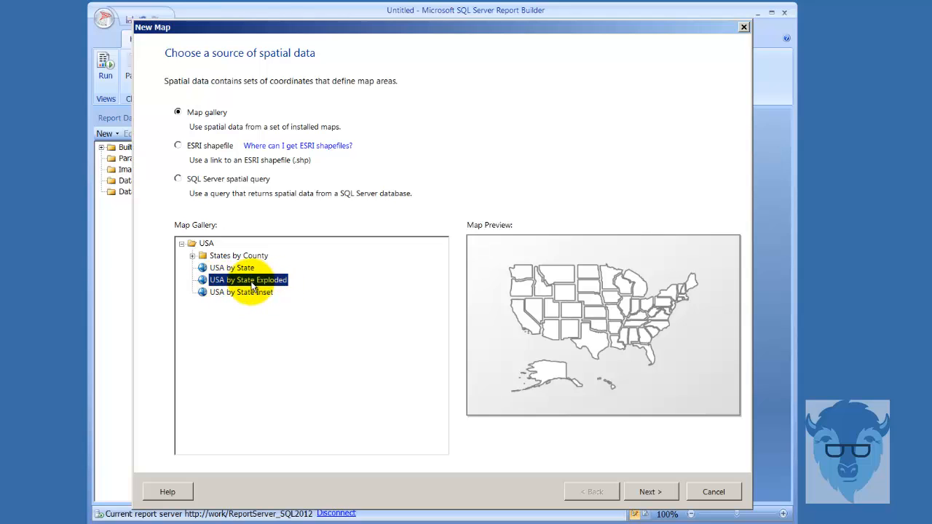
click(648, 492)
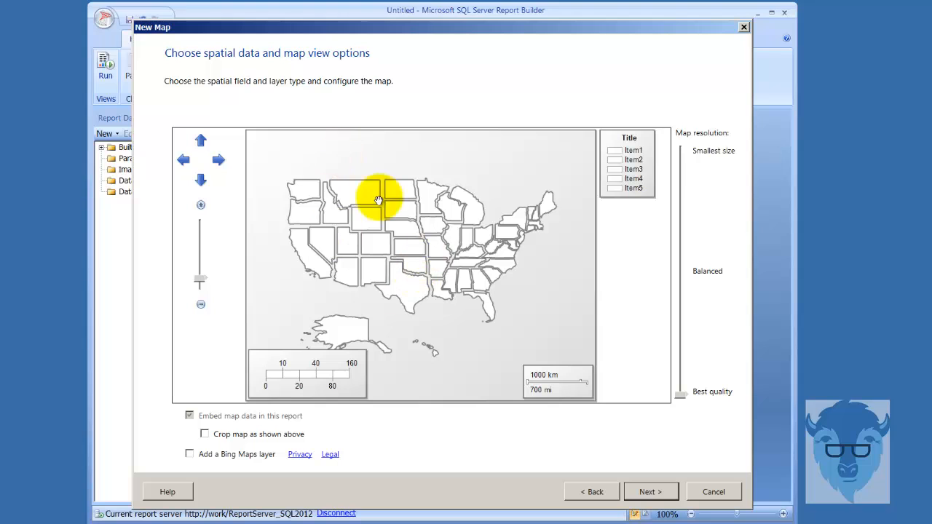
click(655, 495)
Step: Choose the Bubble Map visualization and the MathenoGroupRetailDW2012_US_Sales_by_State_All_quarters shared dataset as its analytical data
click(209, 232)
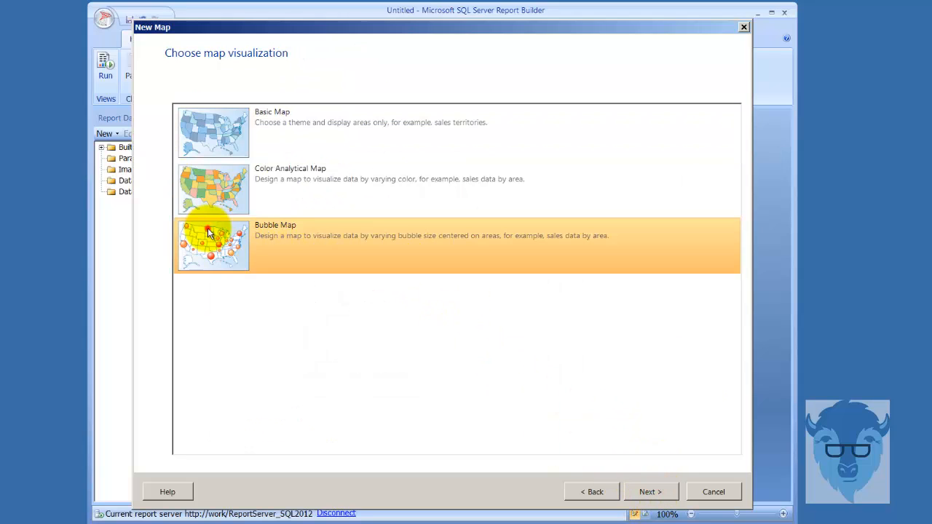
click(649, 493)
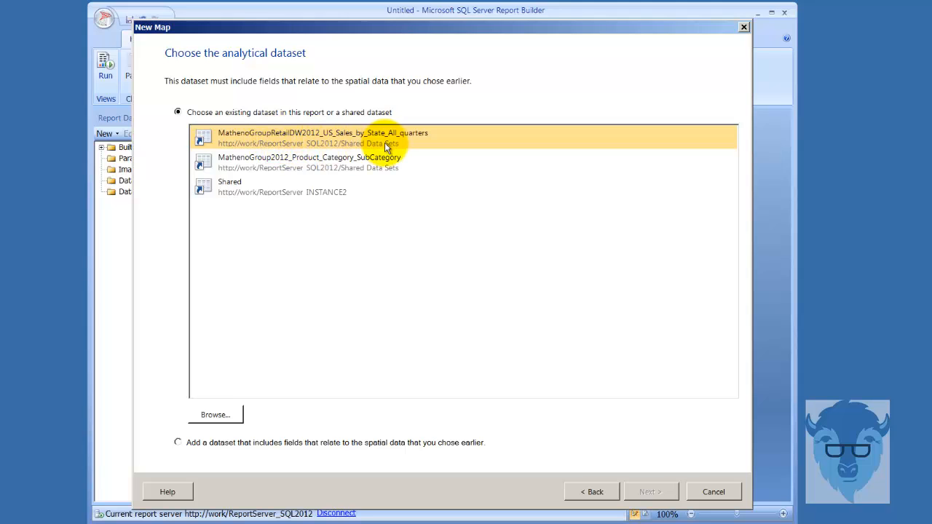
click(255, 144)
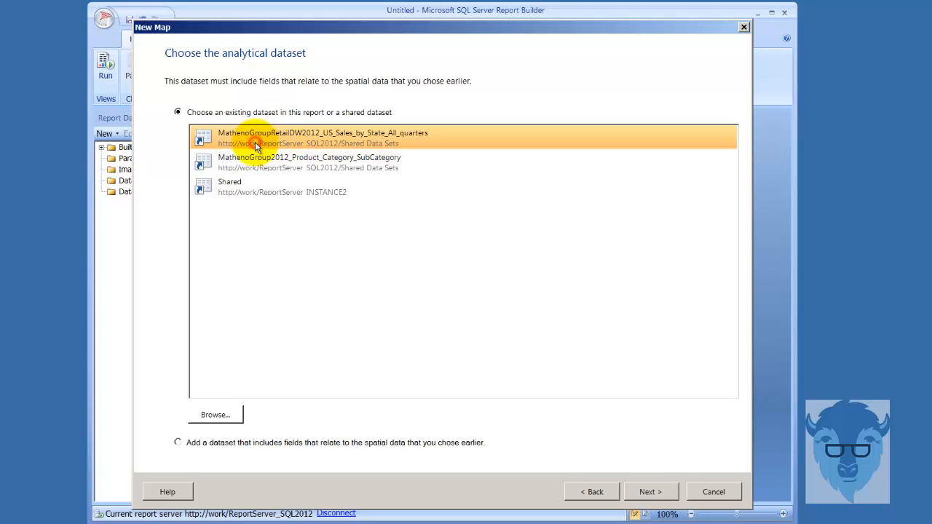
click(646, 492)
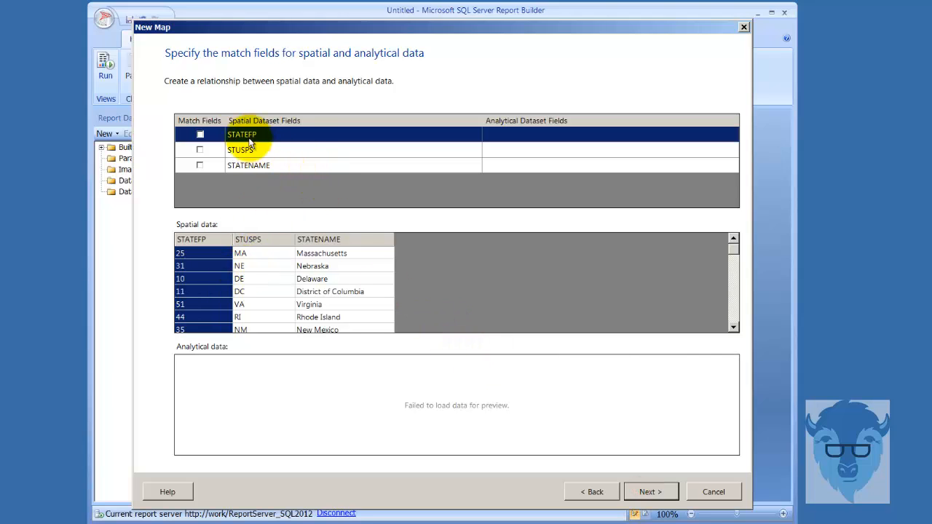
Step: Match the STATENAME spatial field to the State_Province_Name analytical field and continue to the theme settings
click(201, 166)
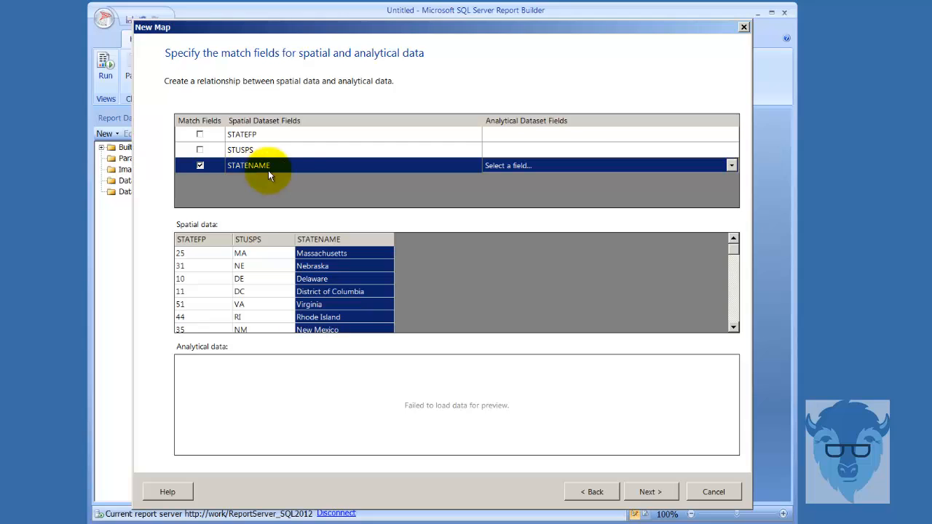
click(732, 165)
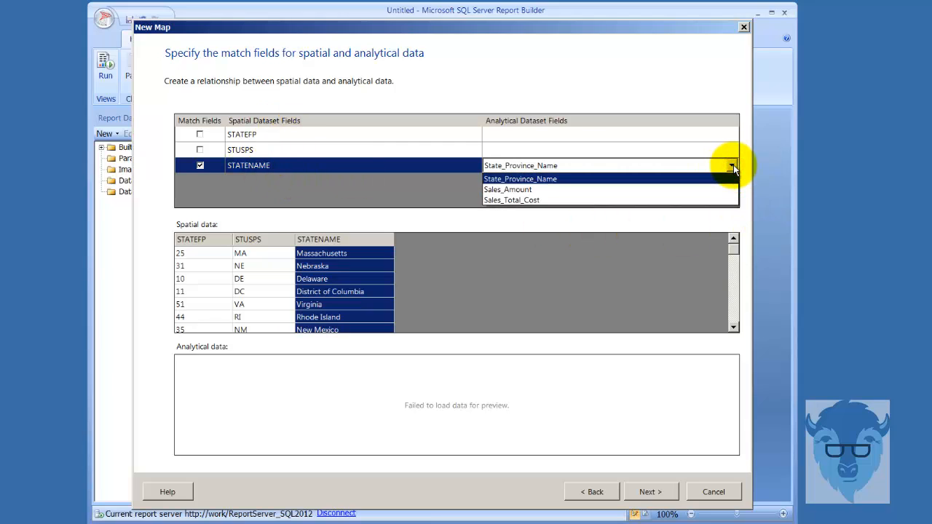
click(609, 178)
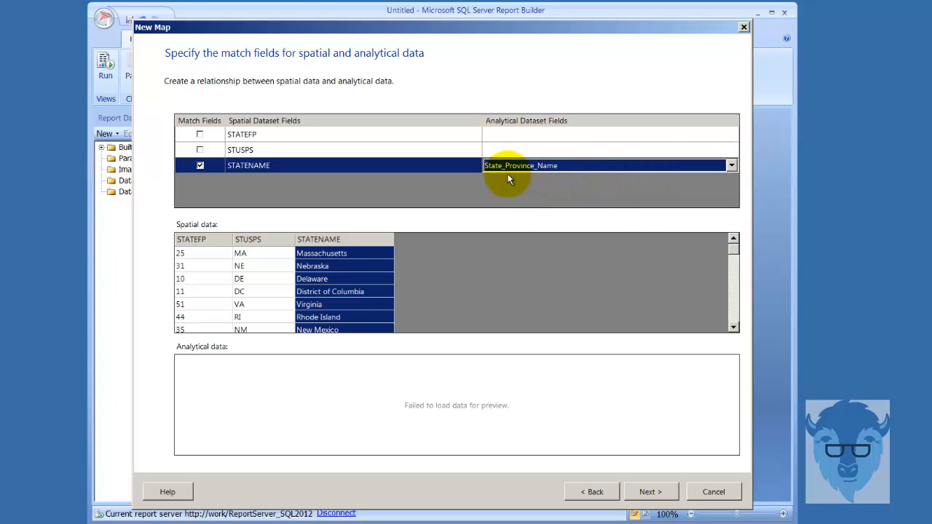
click(635, 492)
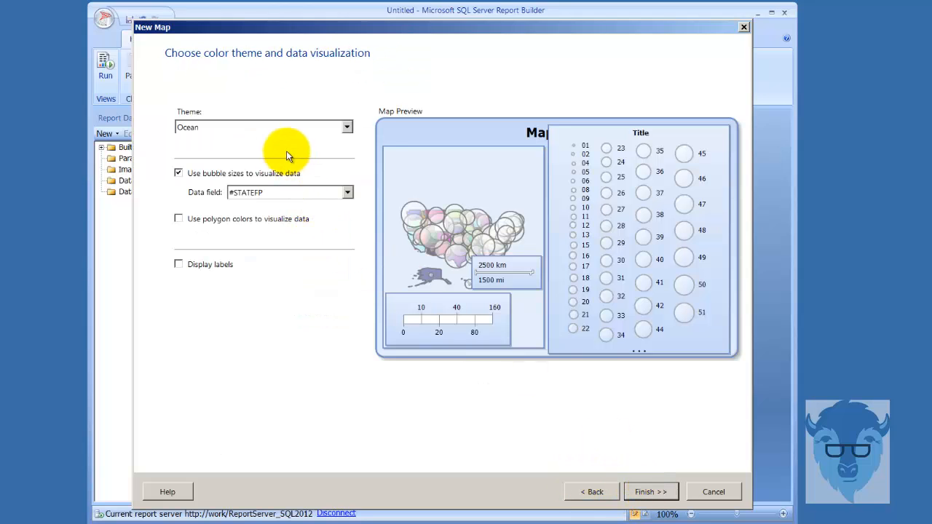
Step: Apply the Forest theme to finish the bubble map, and run the report
click(348, 127)
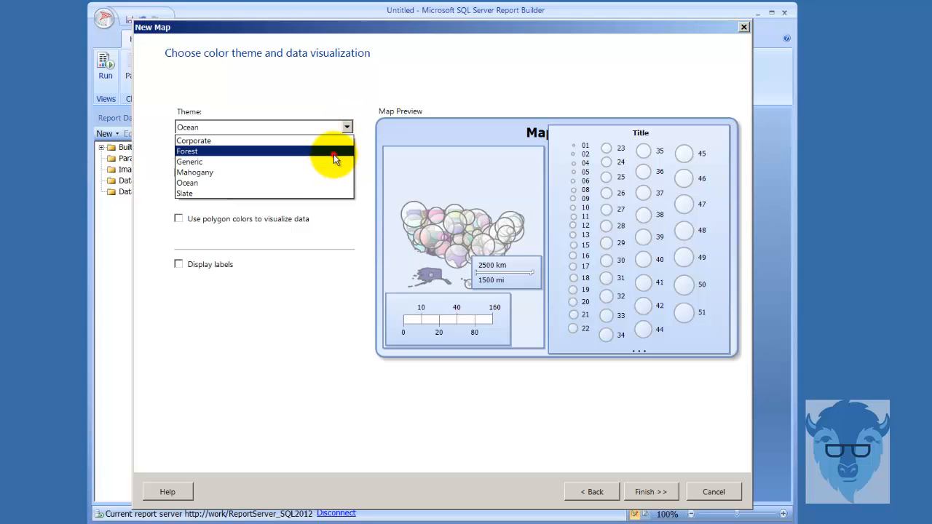
click(335, 151)
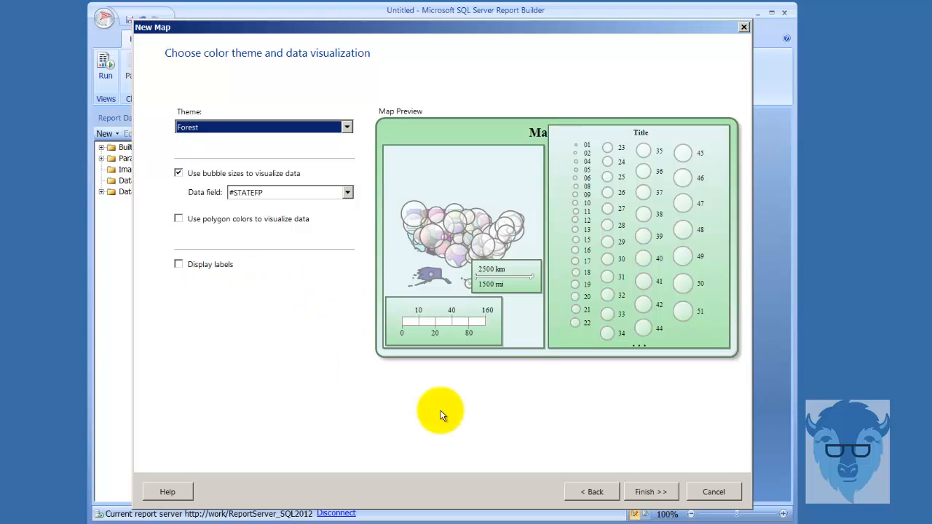
click(641, 491)
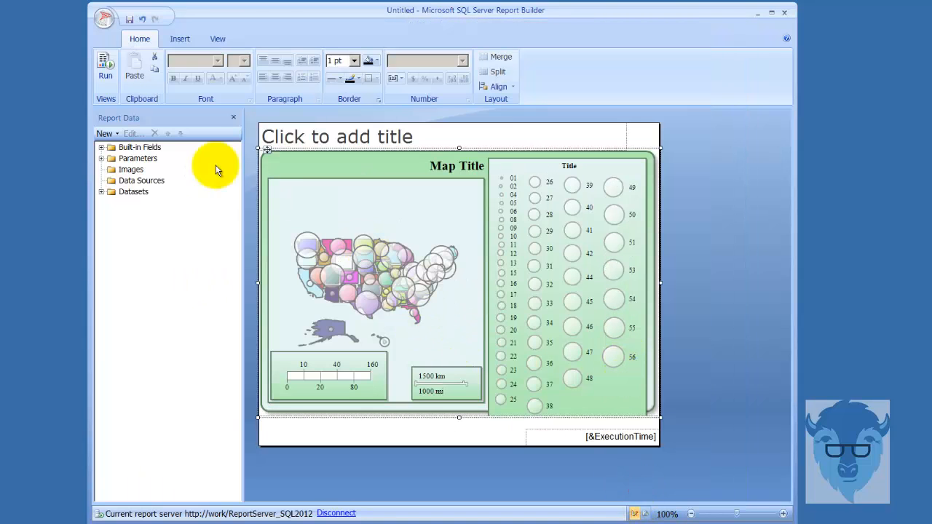
click(104, 66)
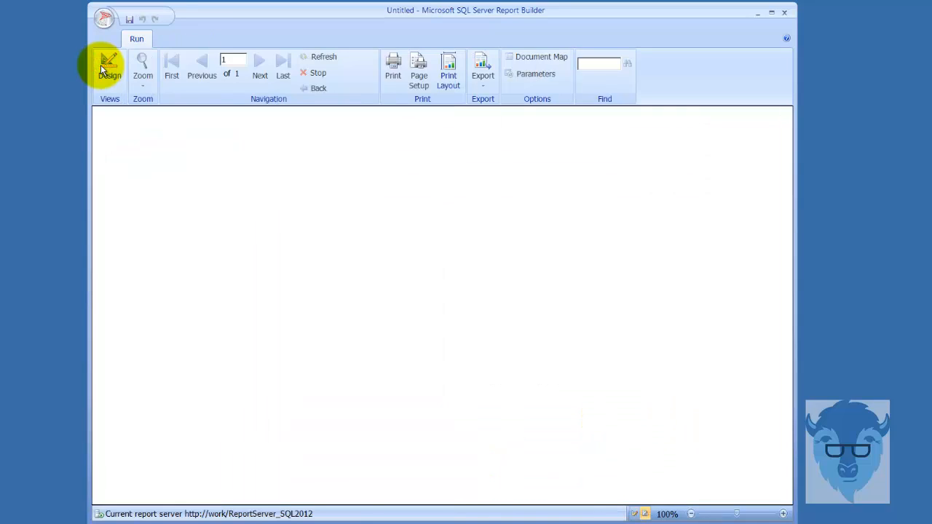